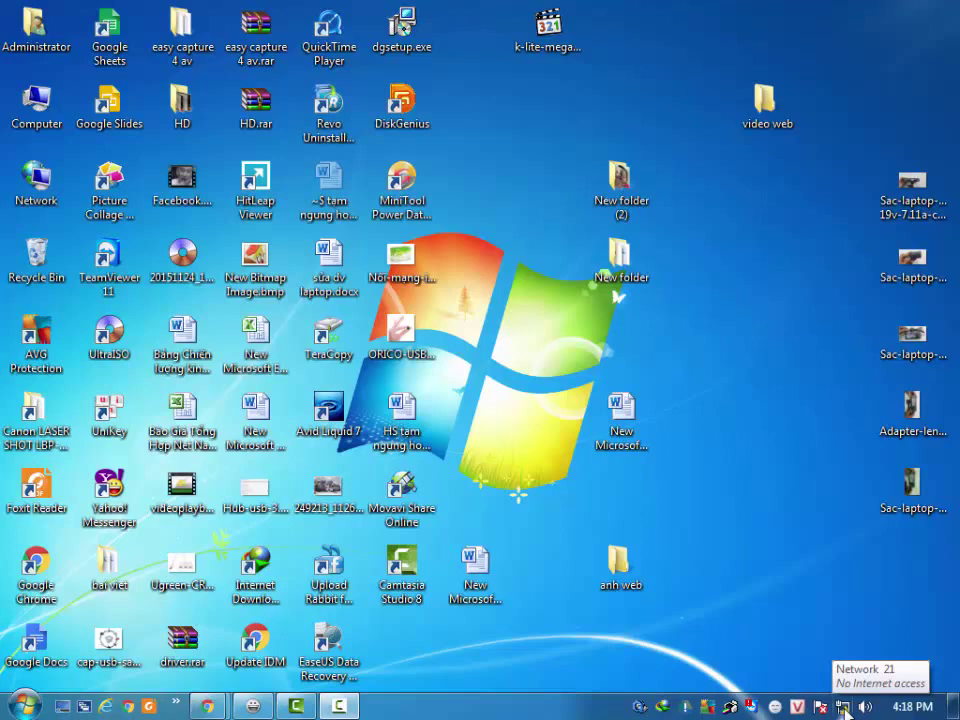
- Open the Network and Sharing Center from the network tray icon's context menu
right_click(845, 709)
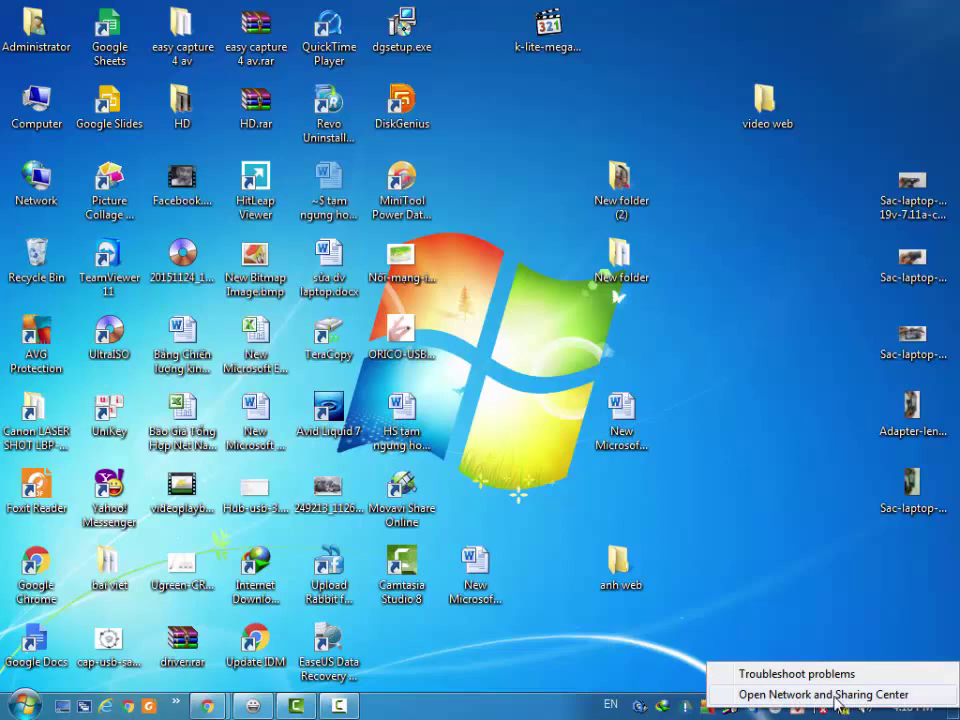
click(827, 574)
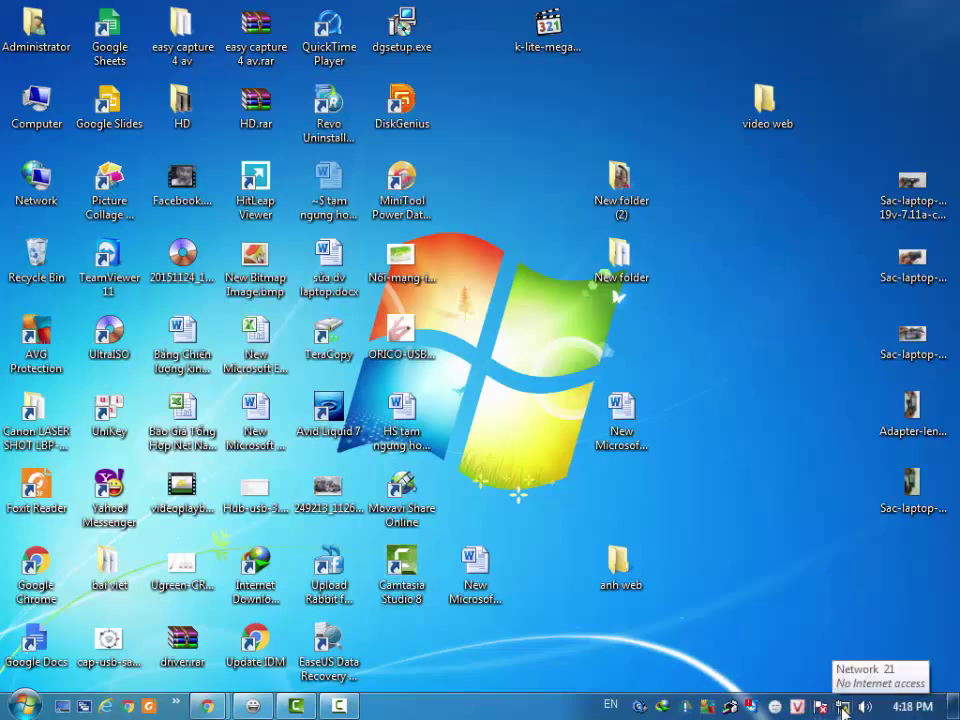
right_click(845, 709)
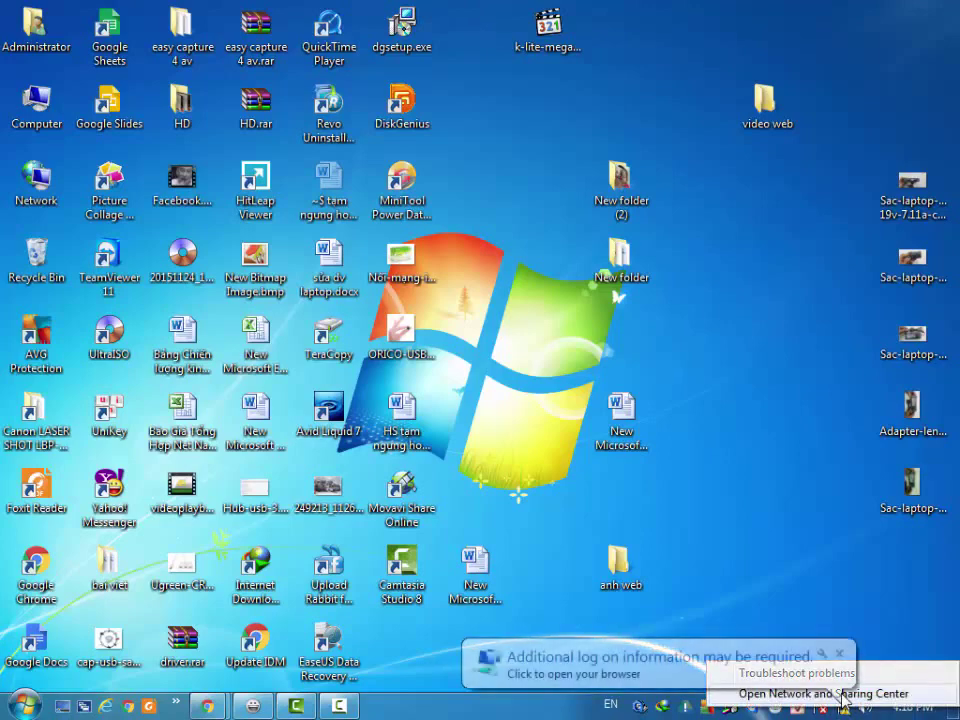
click(842, 697)
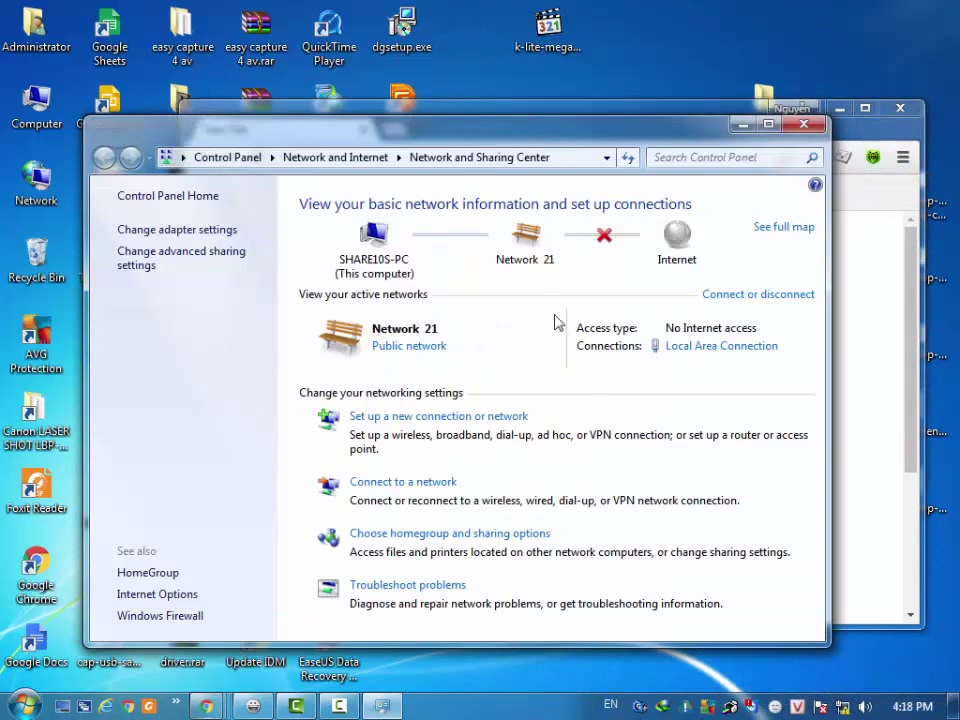
- Read default gateway 192.168.0.254 in Local Area Connection details, then launch Google Chrome
click(713, 347)
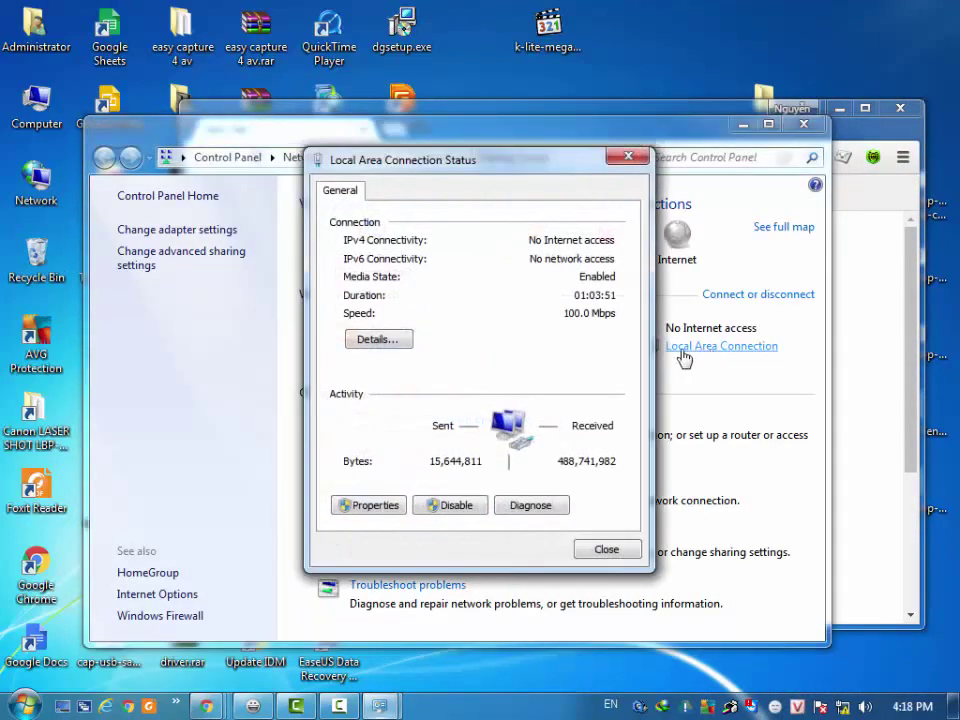
click(370, 341)
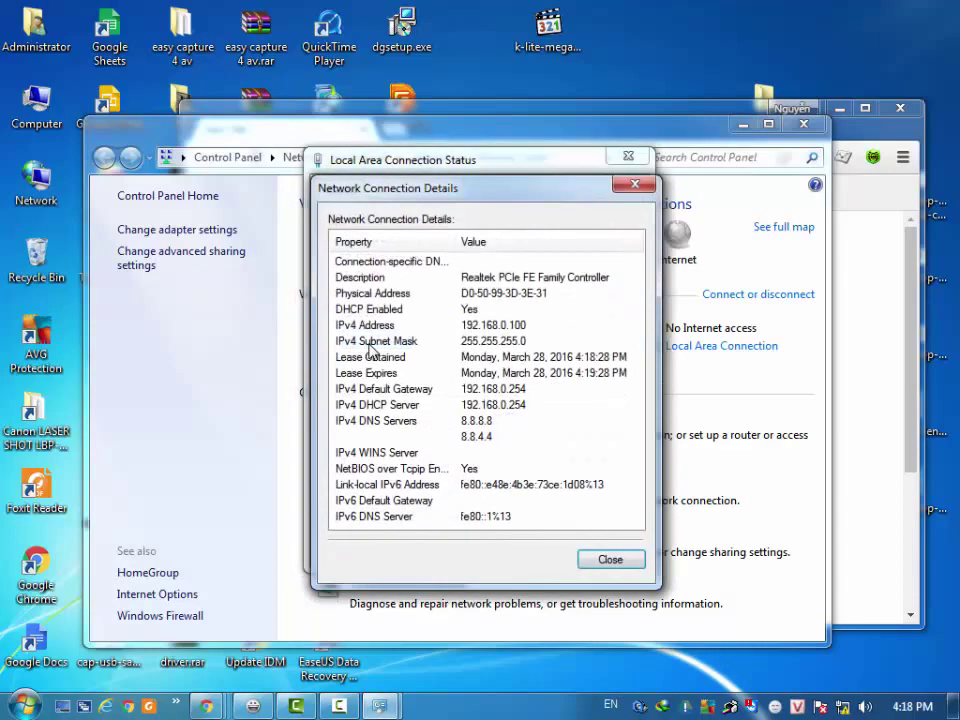
click(548, 389)
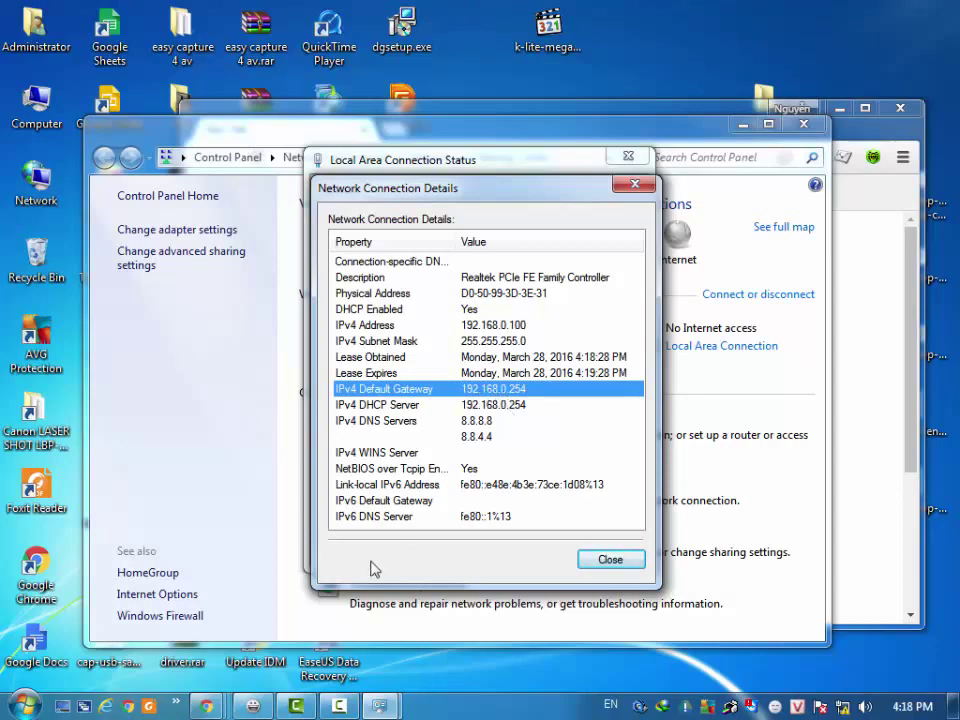
double_click(38, 568)
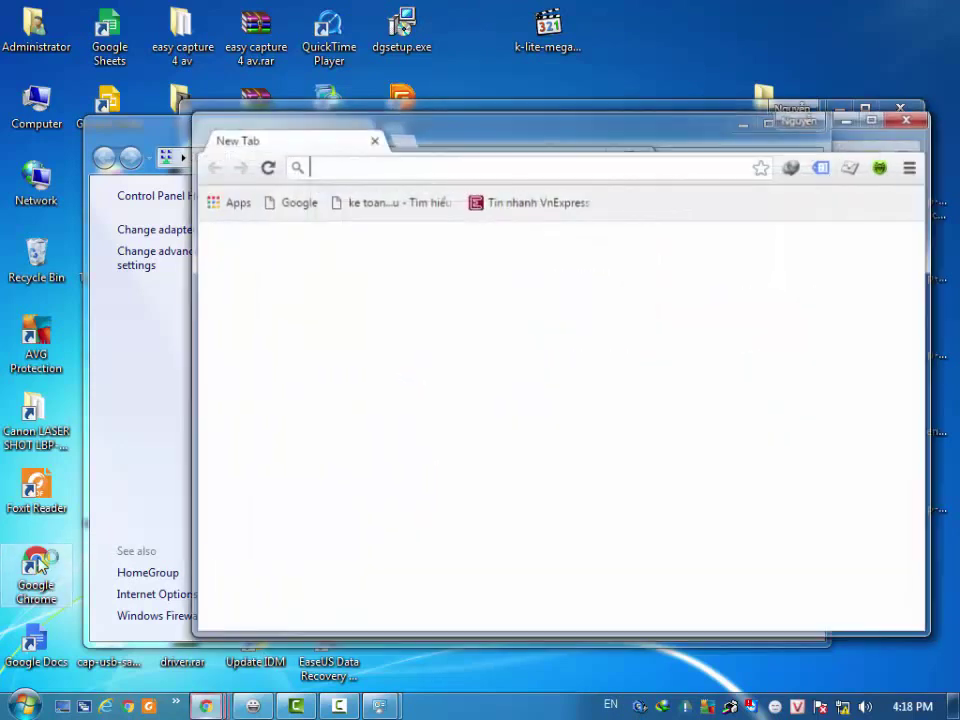
- Load the extender's management page at 192.168.0.254 in Chrome
click(482, 171)
text(192.168)
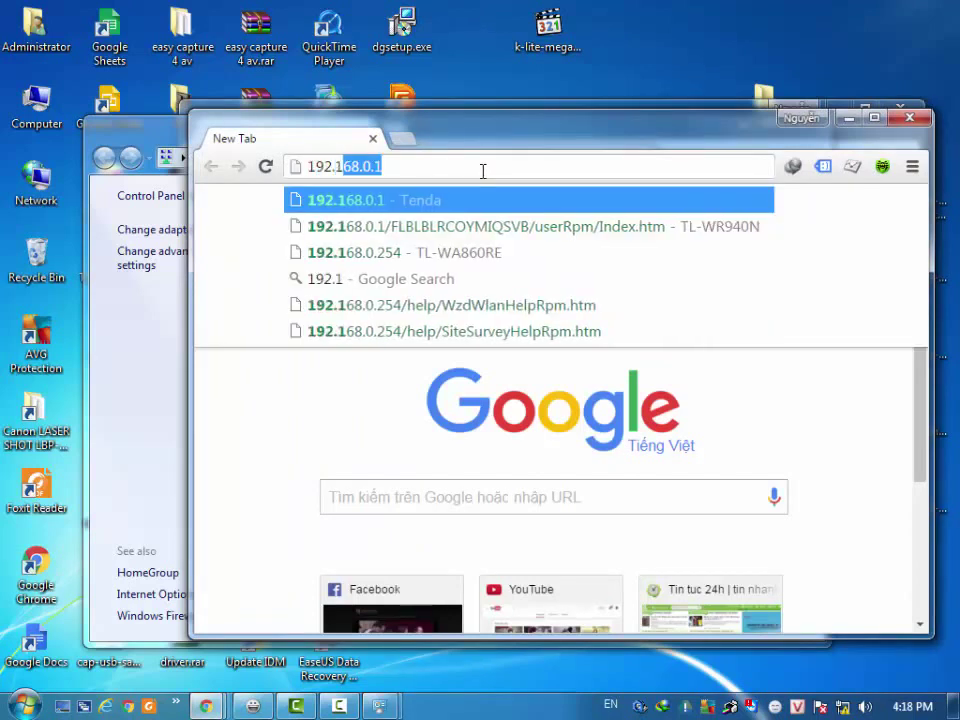
text(.0.254)
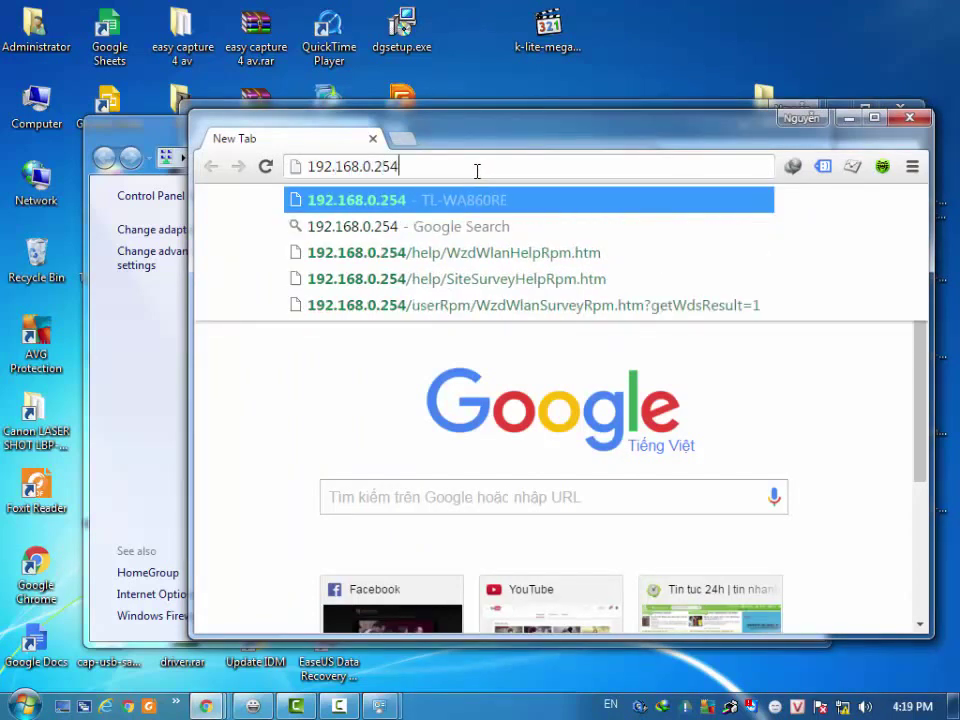
key(Return)
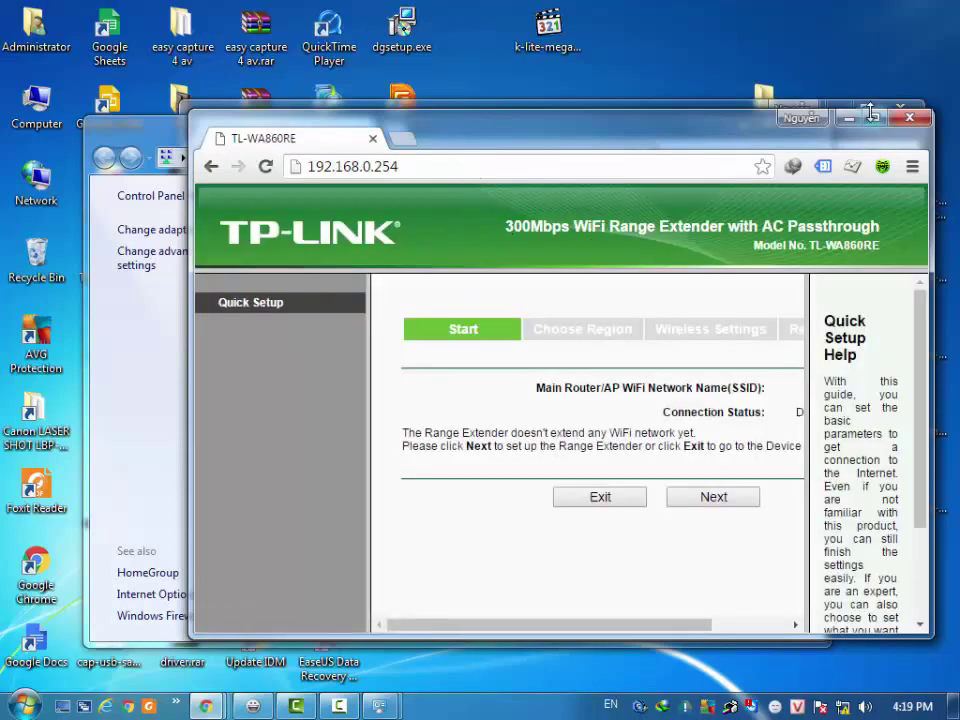
- Maximize the browser, set the Quick Setup region to Viet Nam, and start the network scan
double_click(640, 117)
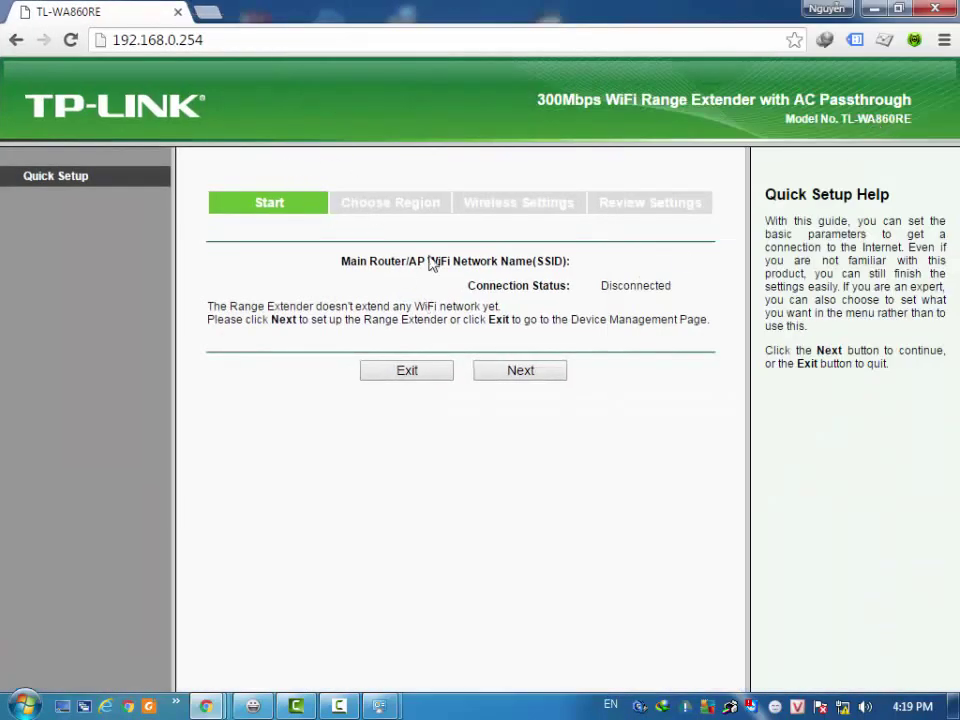
click(519, 372)
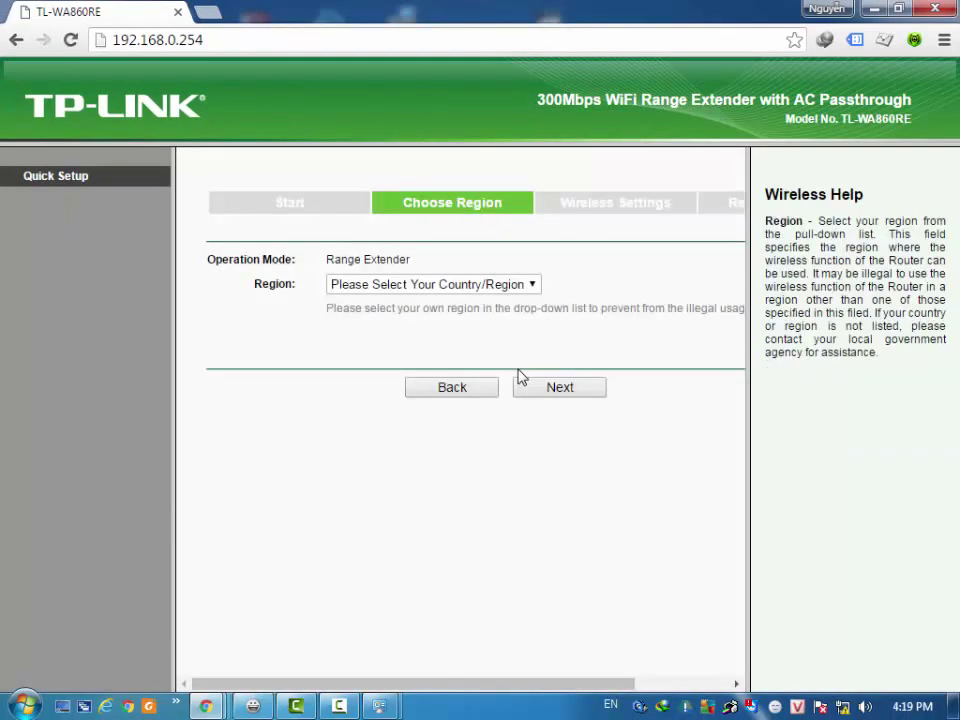
click(465, 285)
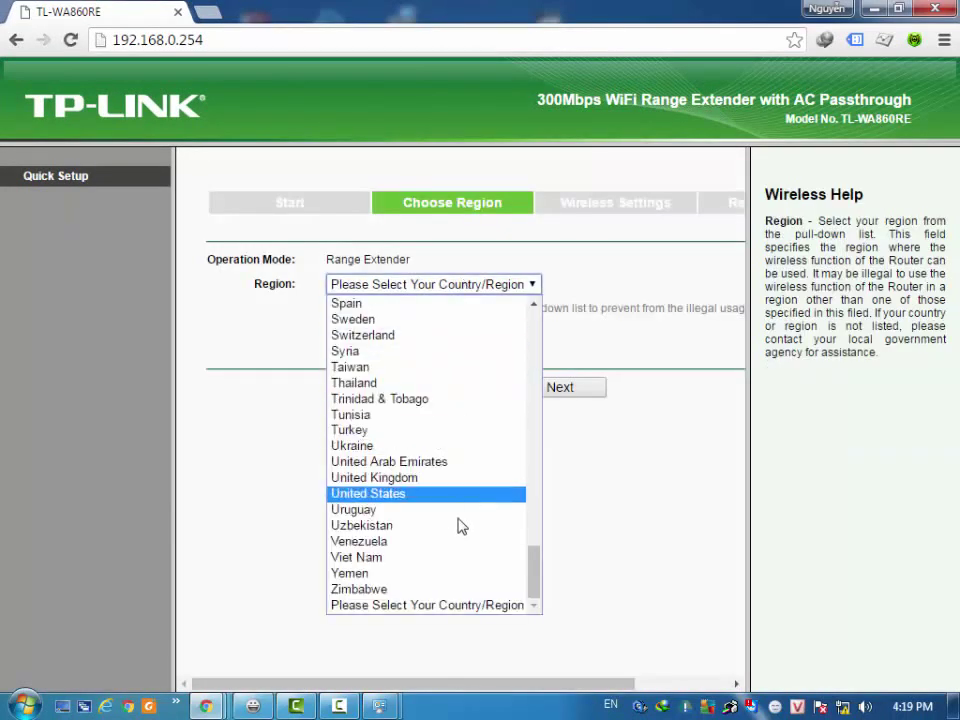
click(456, 562)
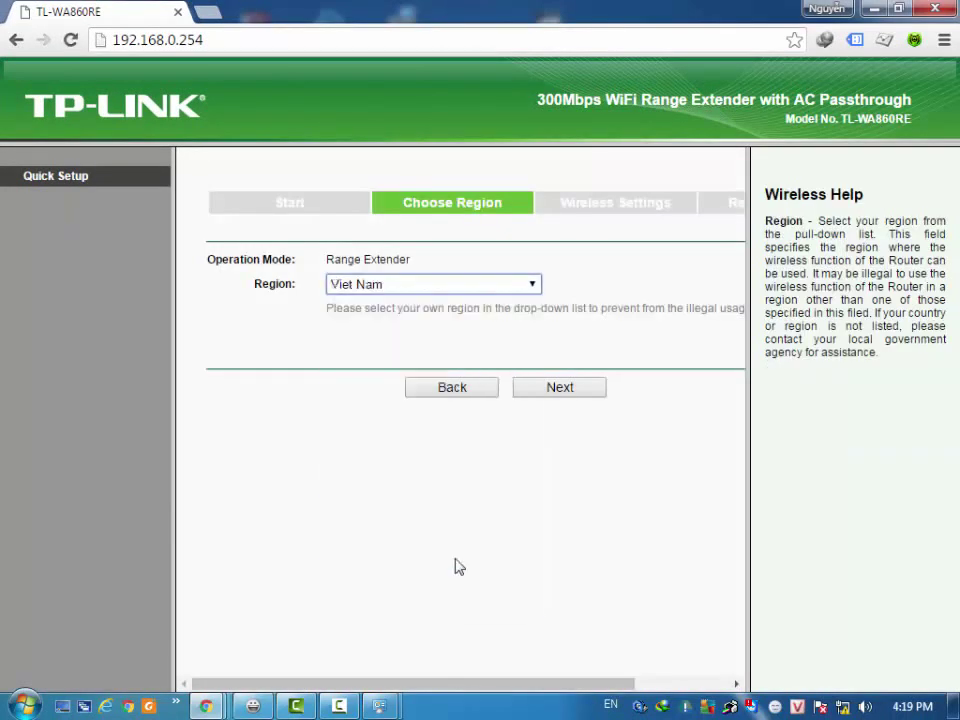
click(563, 391)
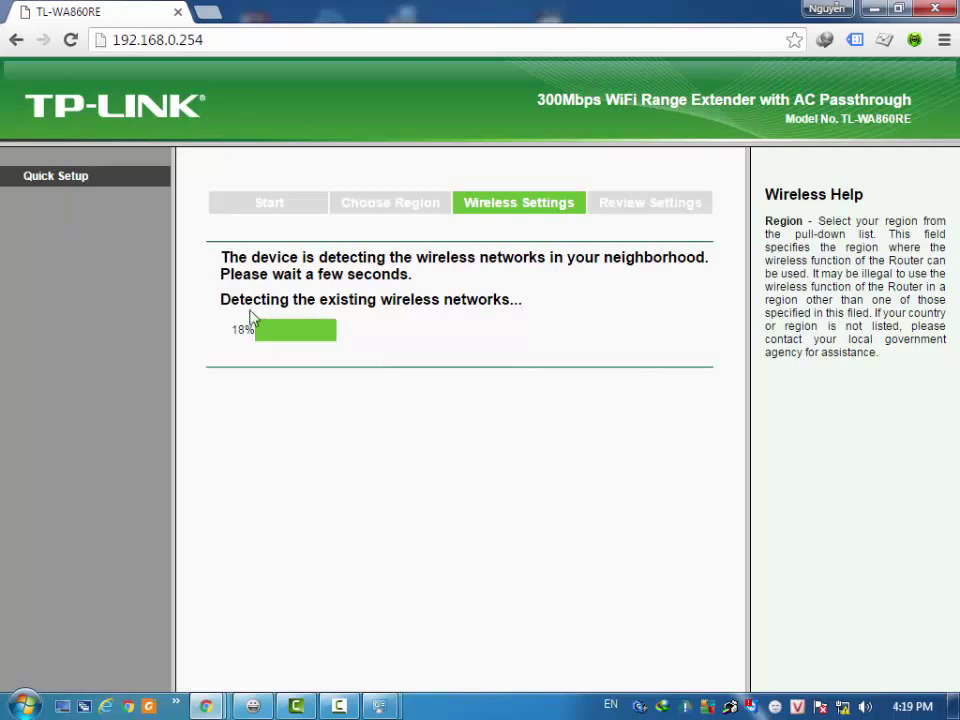
- Wait for the wireless network scan to progress, selecting the detection message text meanwhile
drag(224, 305, 513, 291)
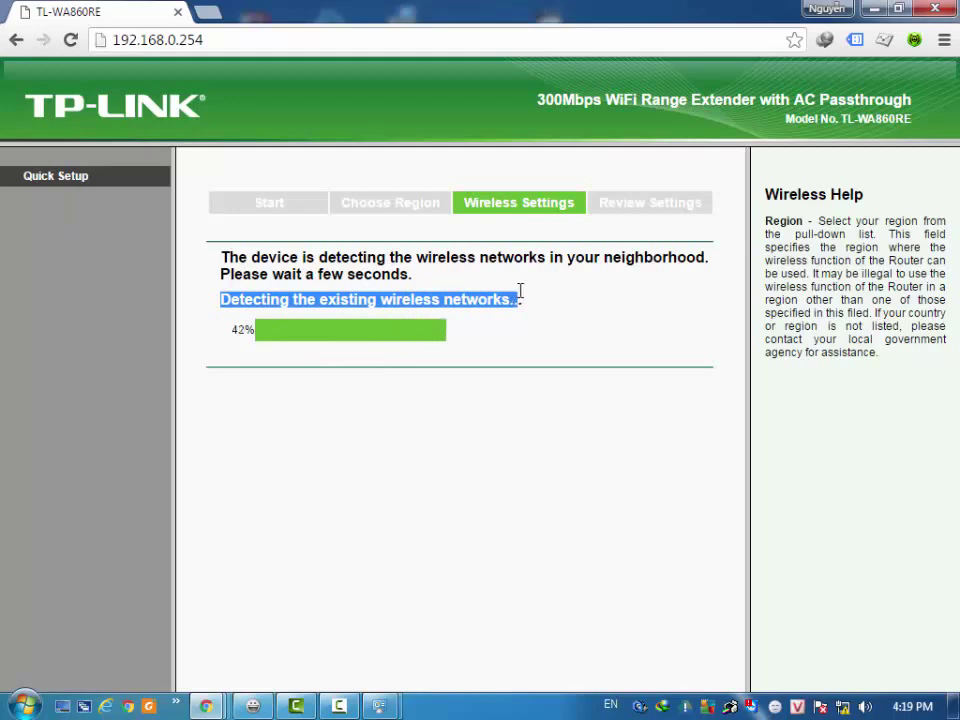
click(380, 303)
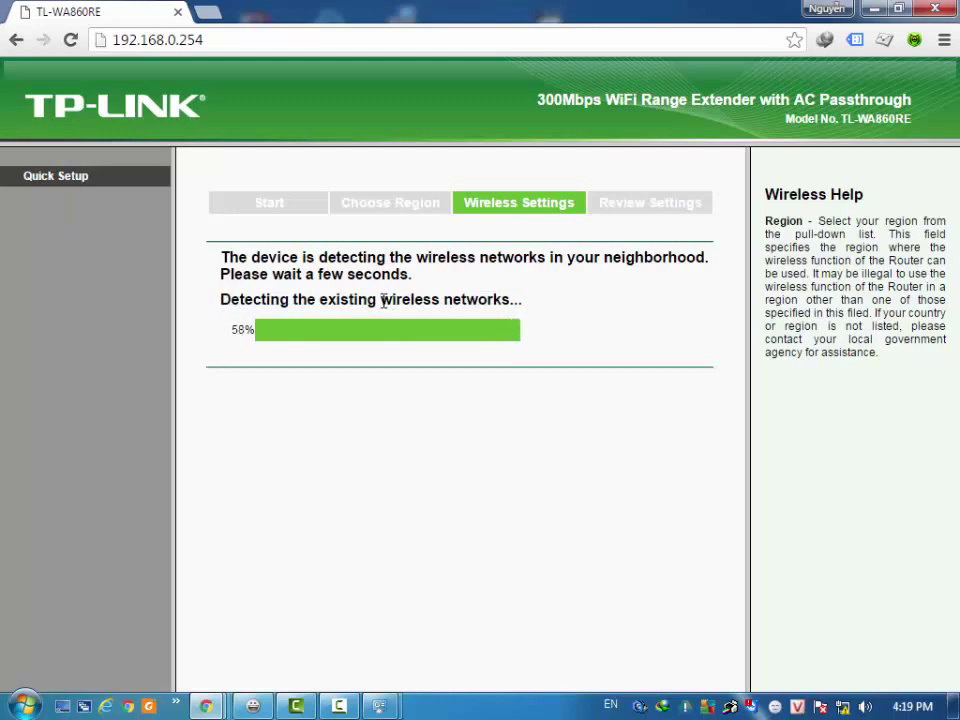
drag(388, 298, 516, 298)
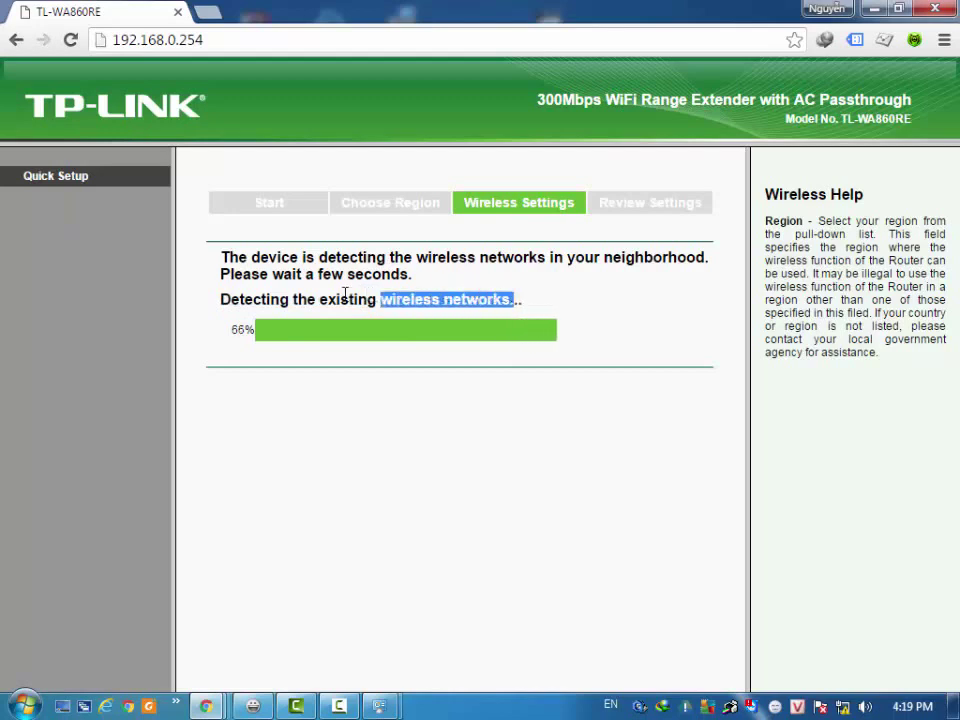
drag(329, 298, 521, 298)
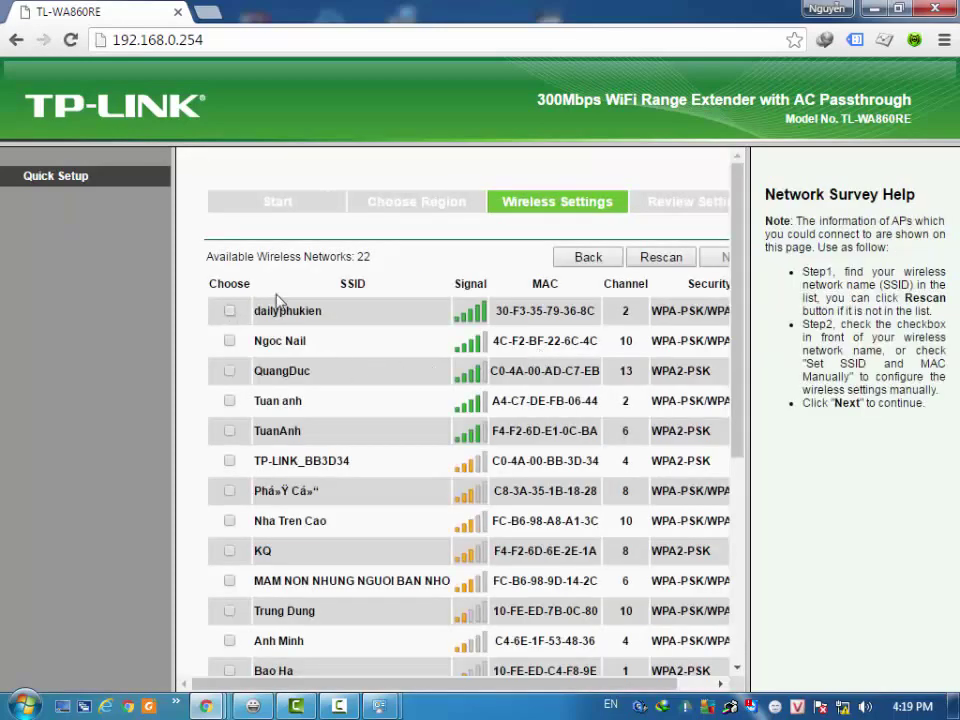
scroll(455, 400, down, 4)
scroll(513, 528, up, 1)
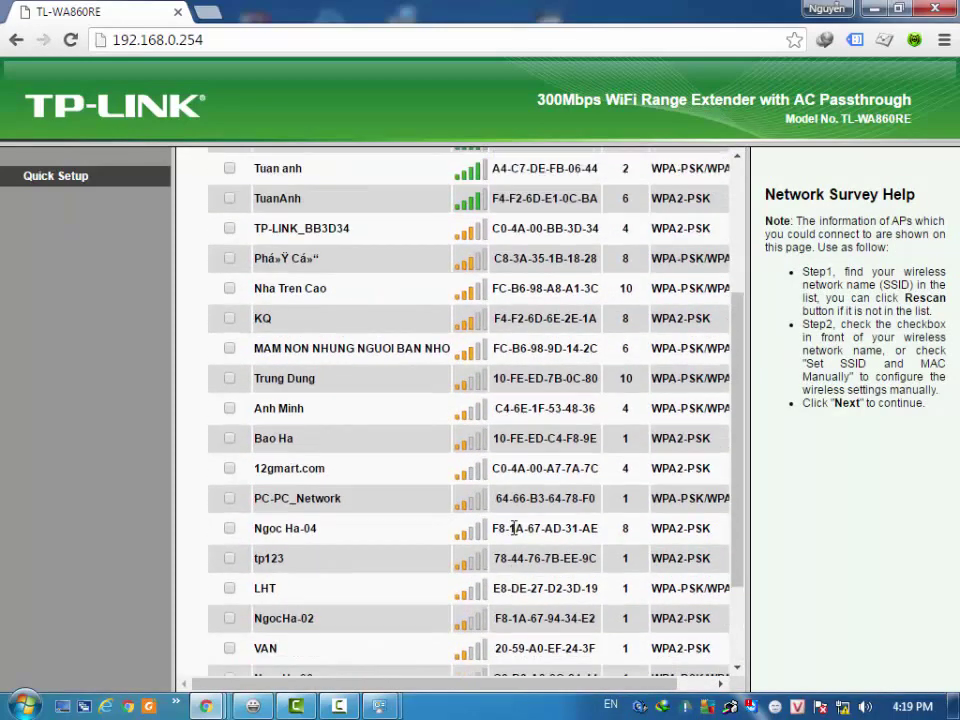
scroll(513, 528, up, 3)
scroll(446, 467, down, 3)
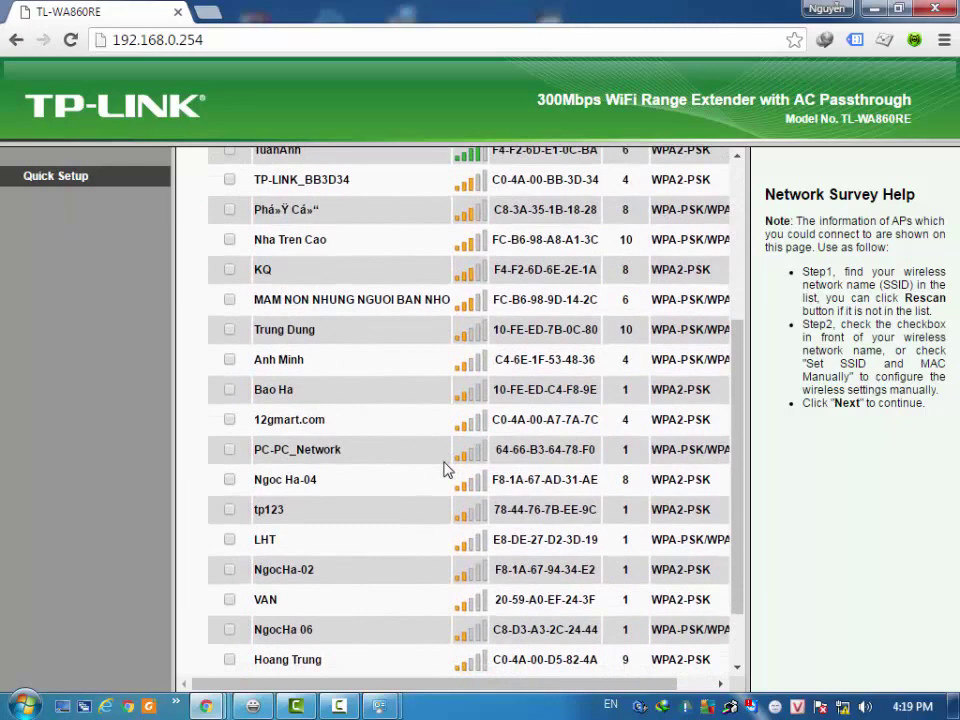
scroll(446, 470, down, 2)
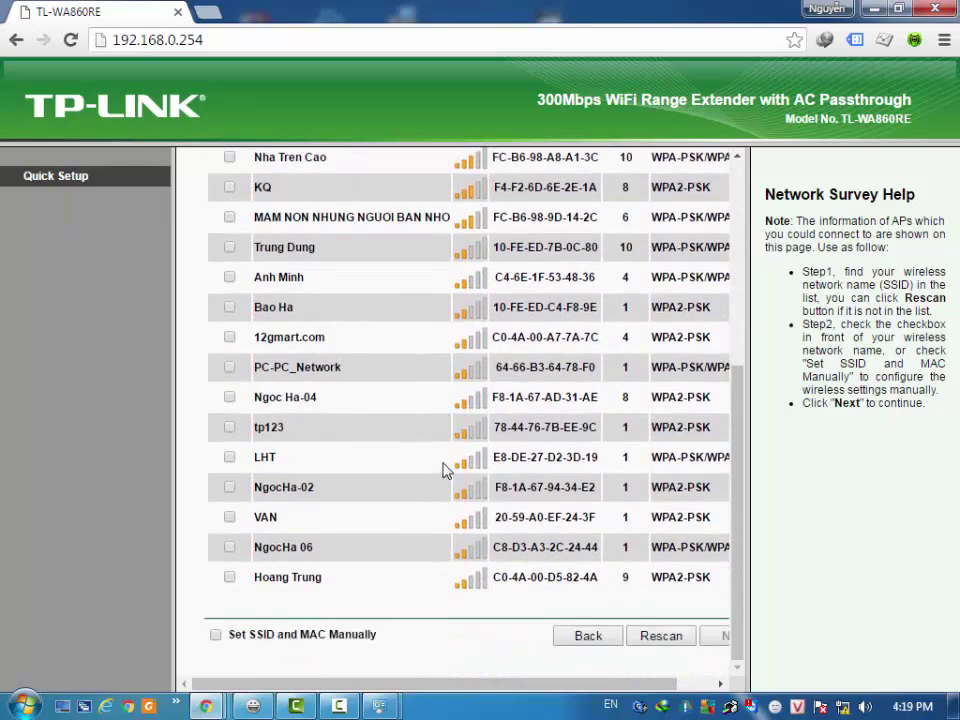
click(229, 577)
- Choose dailyphukien as the network to extend and continue to wireless settings
scroll(300, 543, up, 4)
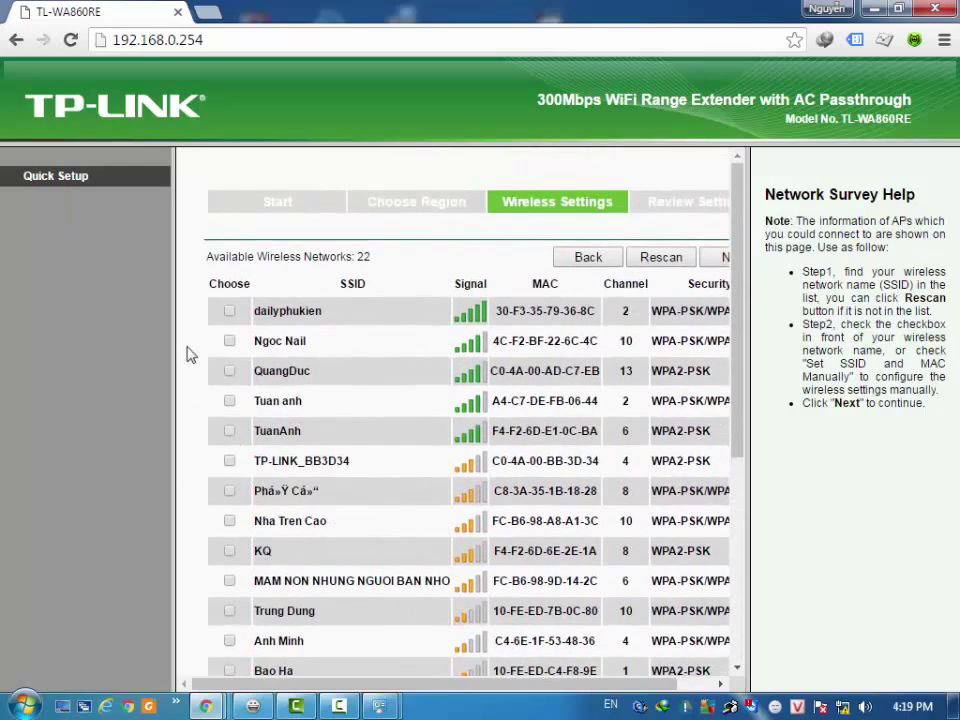
click(230, 311)
scroll(333, 451, down, 4)
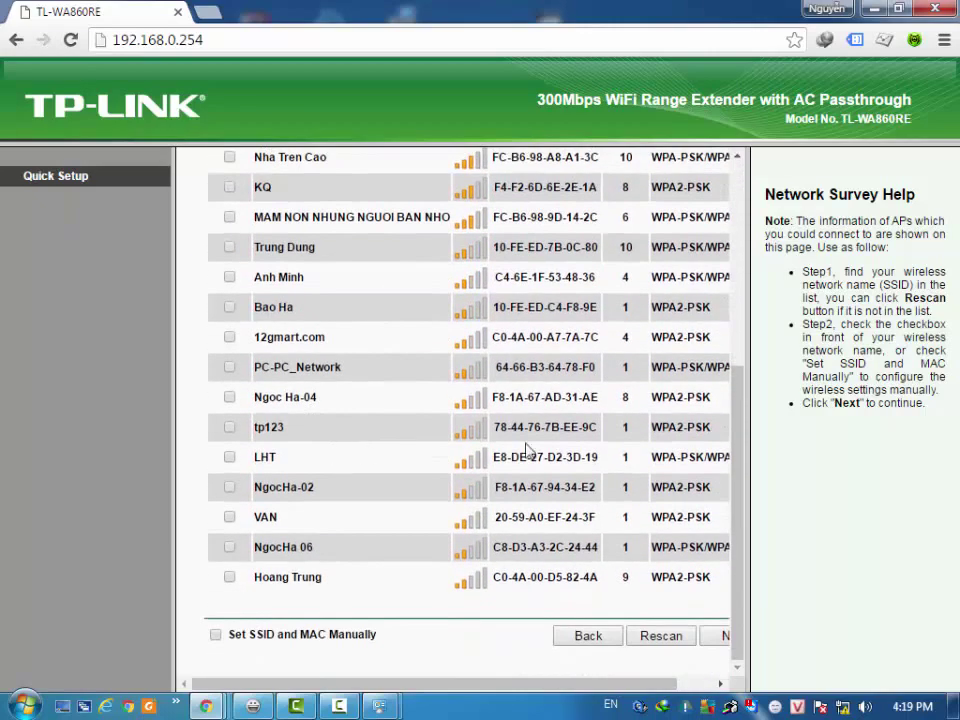
scroll(390, 338, up, 4)
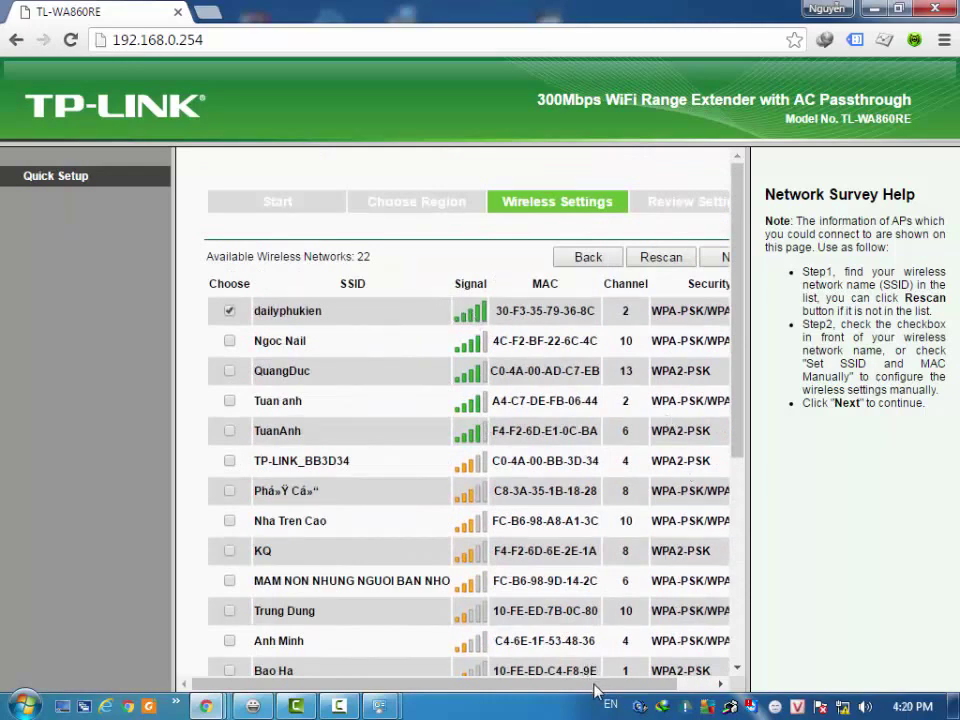
scroll(452, 516, right, 1)
click(680, 259)
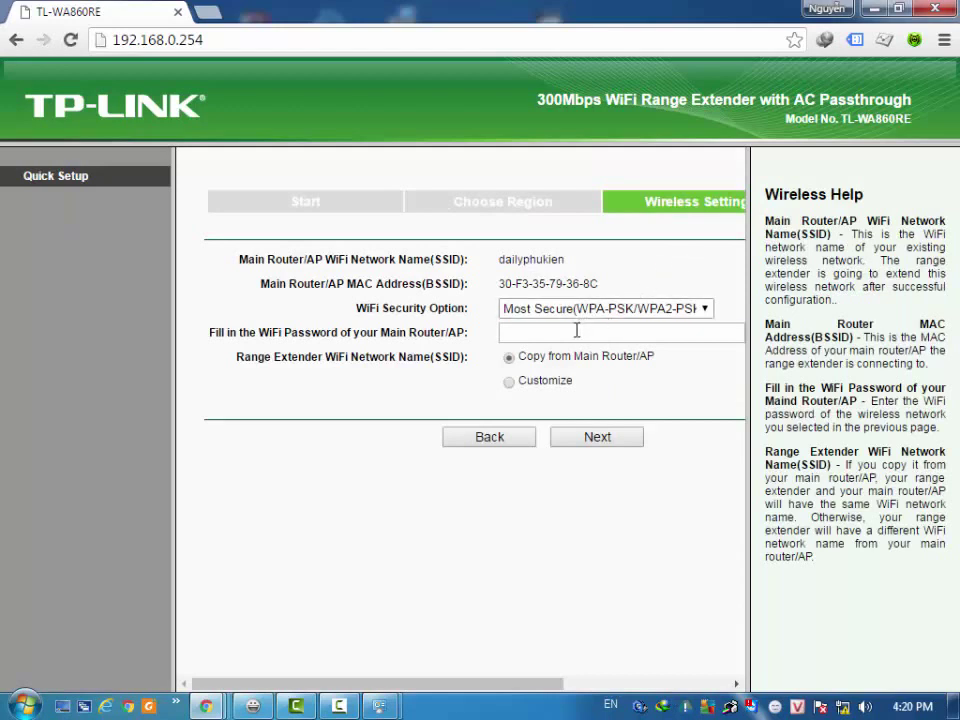
- Enter the dailyphukien router's WiFi password and check the network name and password
click(576, 331)
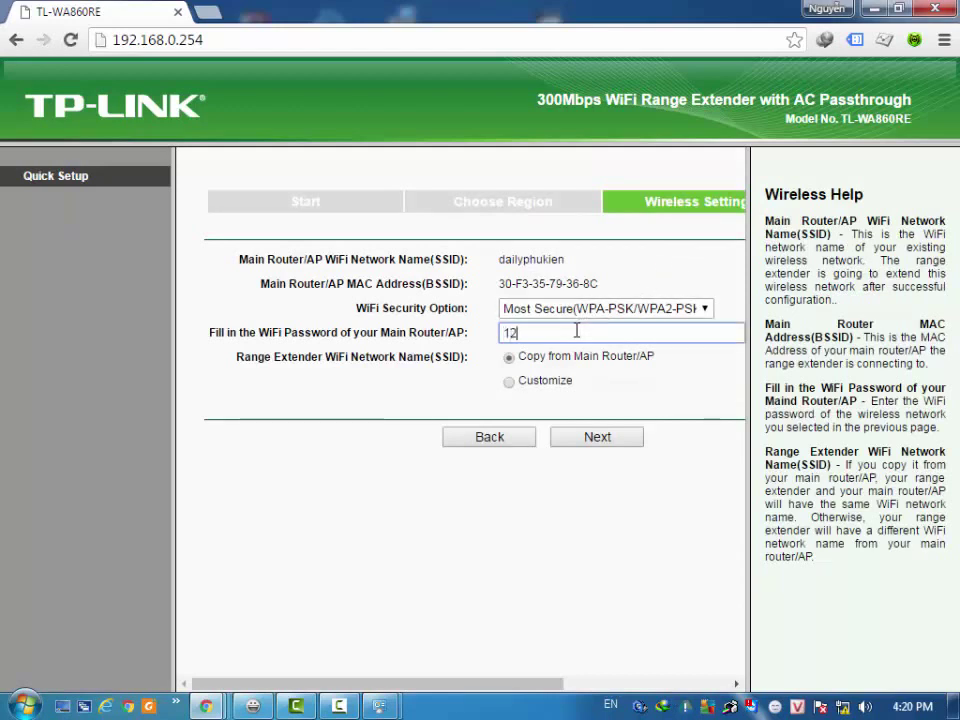
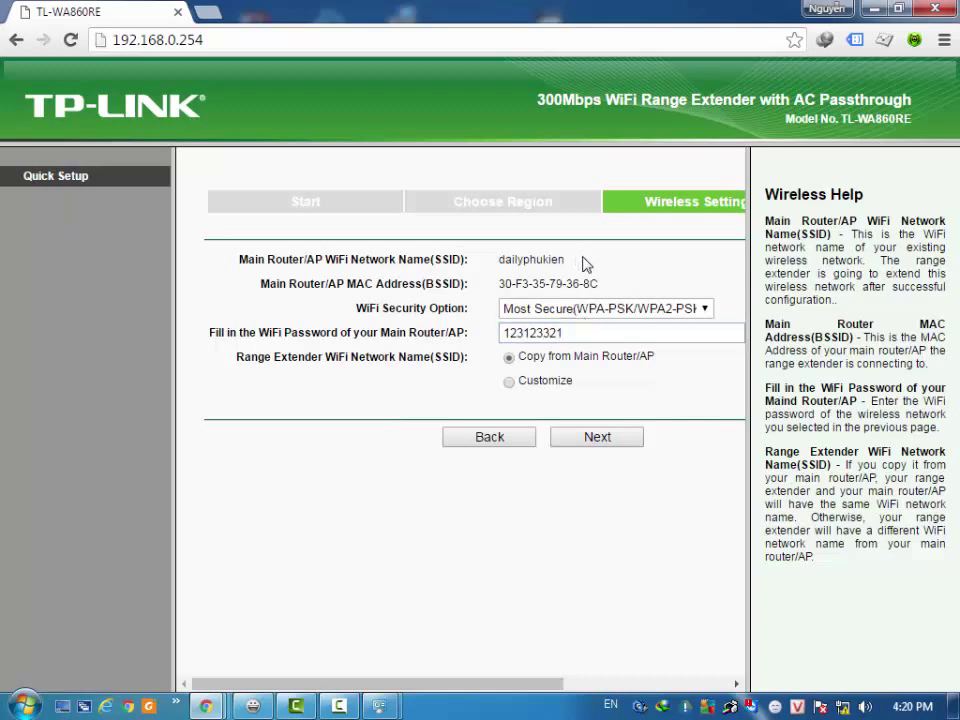
drag(583, 259, 501, 253)
click(511, 258)
drag(503, 259, 568, 259)
drag(568, 333, 499, 259)
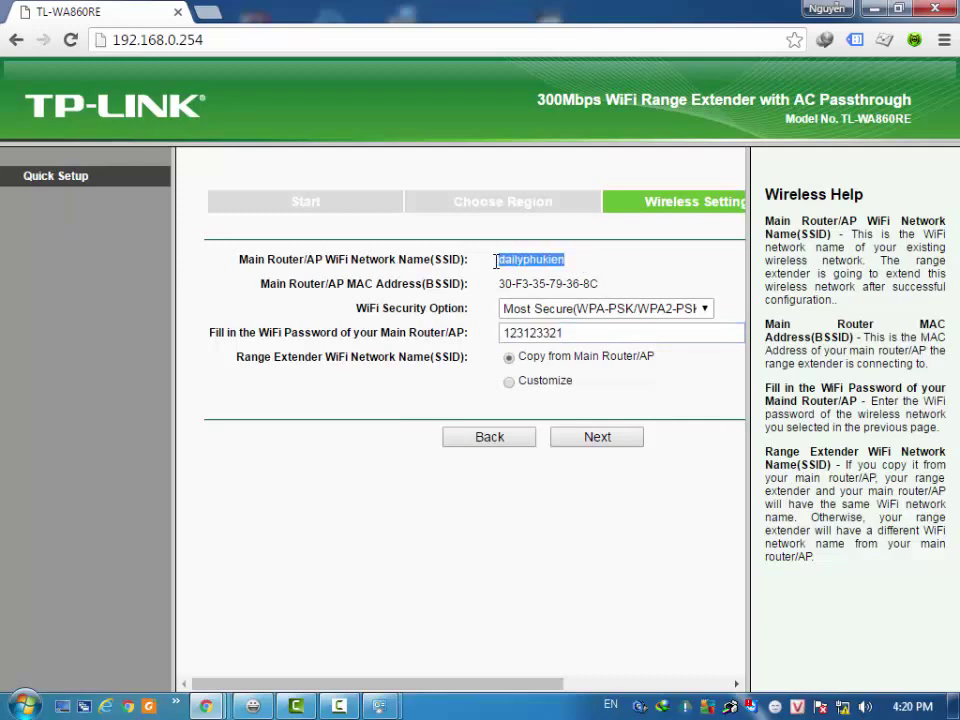
- Review the Quick Setup summary and finish to apply the settings
click(600, 440)
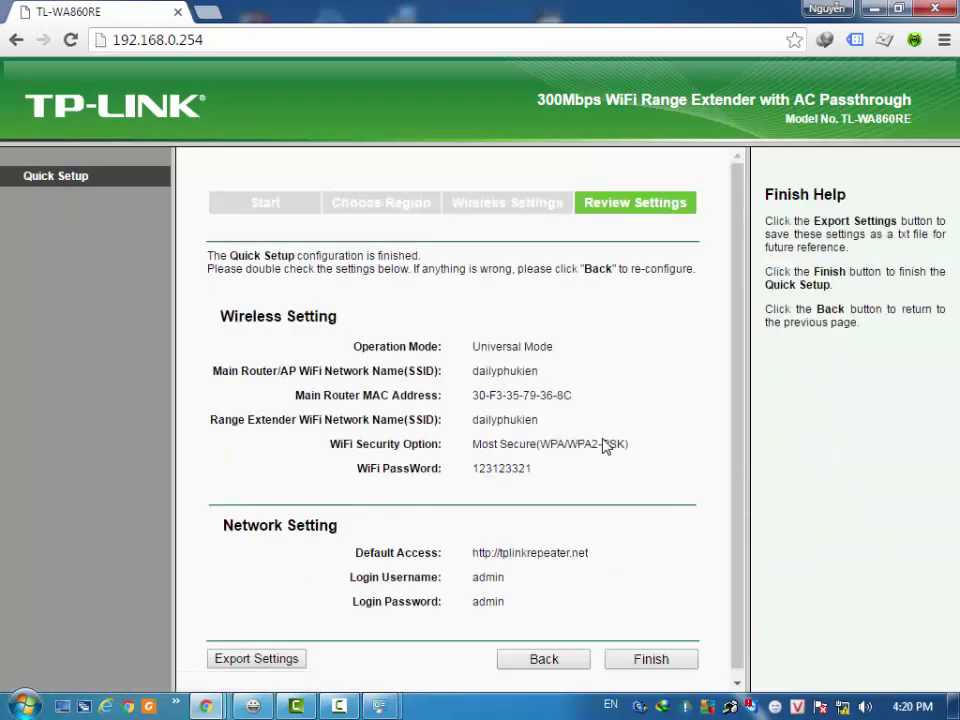
scroll(610, 520, down, 1)
click(632, 652)
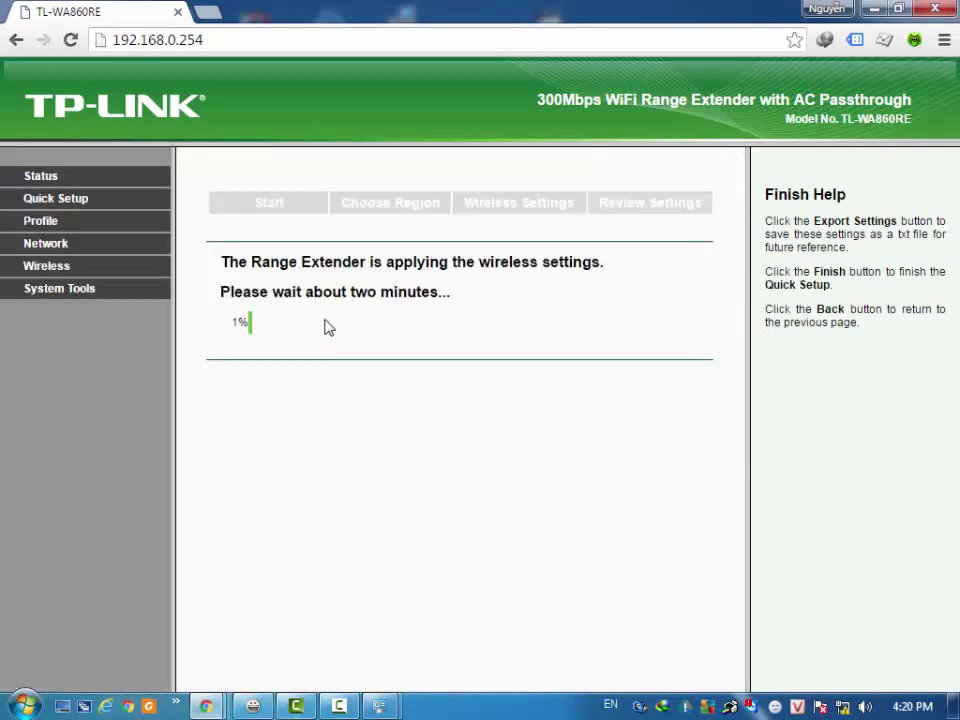
- Wait while the extender applies wireless settings, then open the browser from the logon balloon
drag(215, 293, 455, 288)
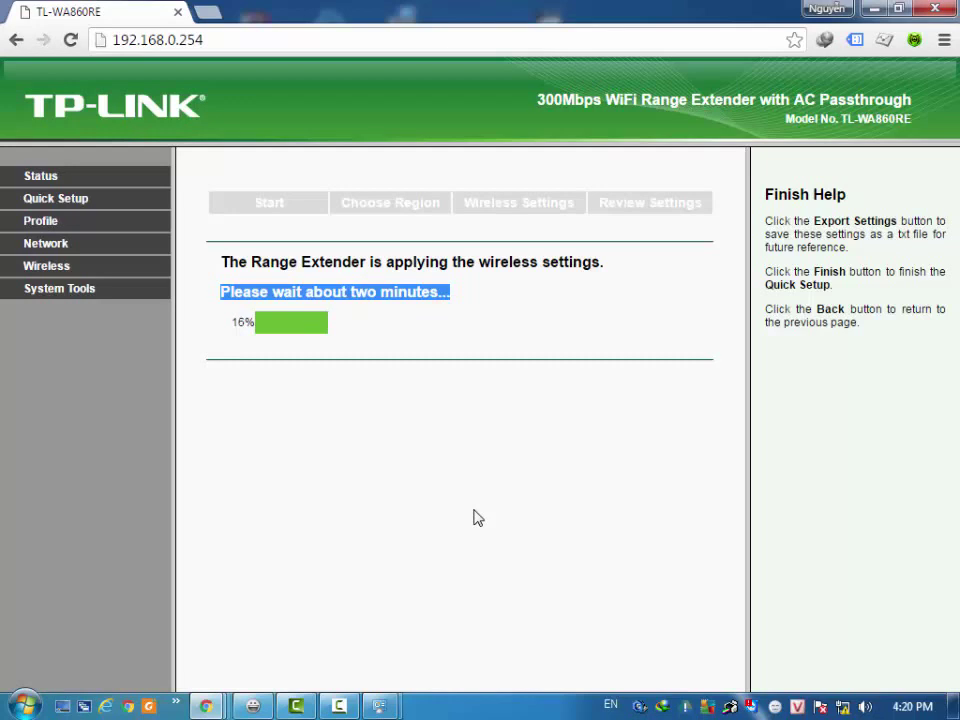
click(413, 417)
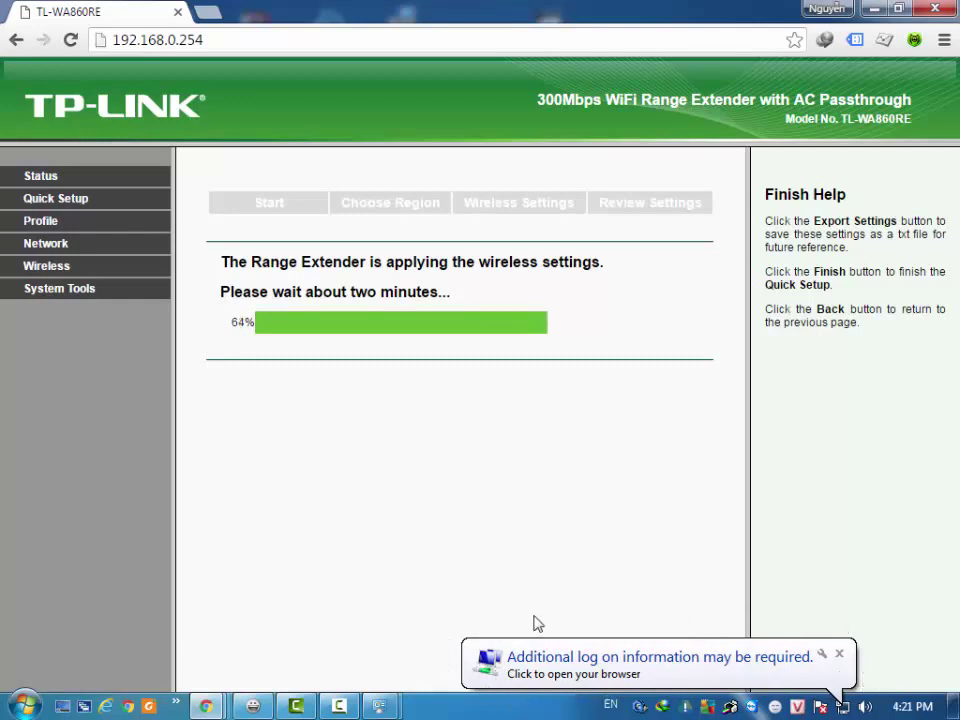
click(508, 684)
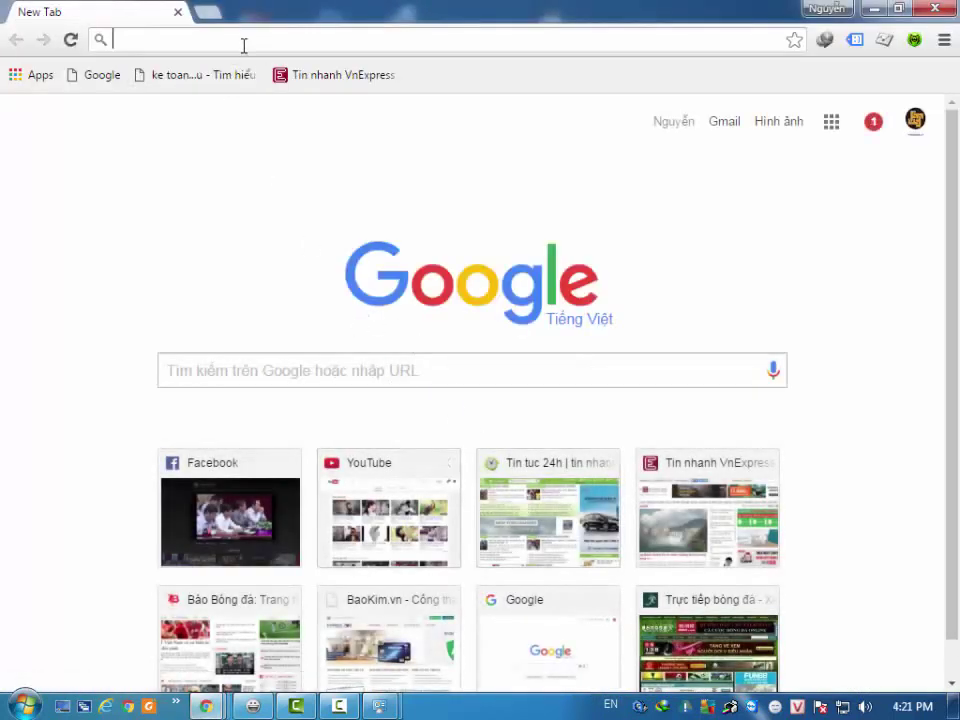
- Open the Tin tuc 24h news site, then YouTube in a second tab
click(563, 494)
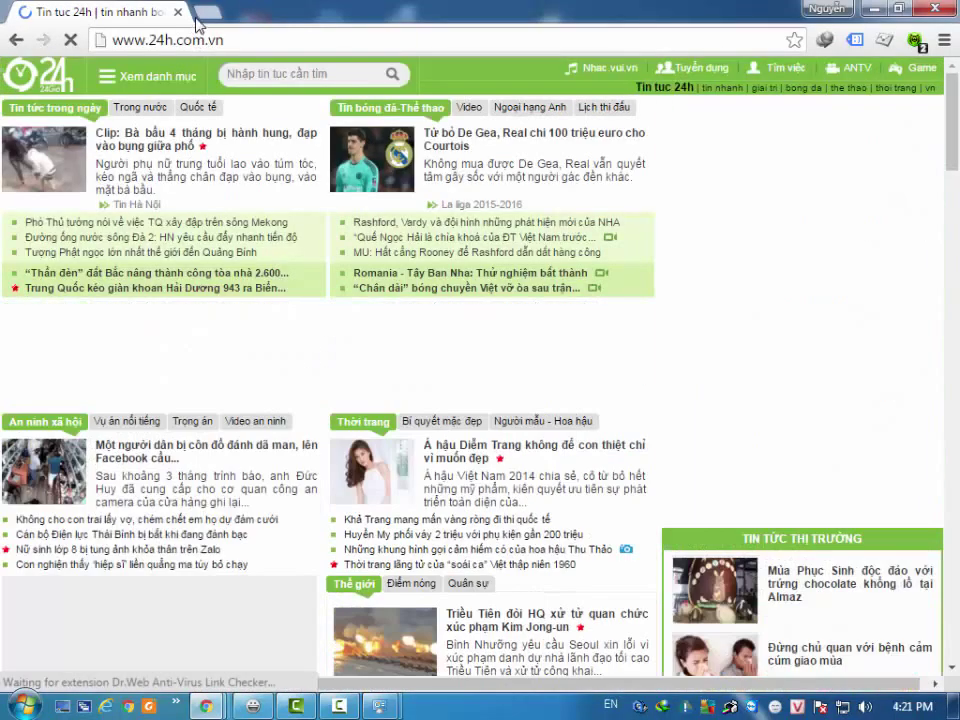
click(210, 12)
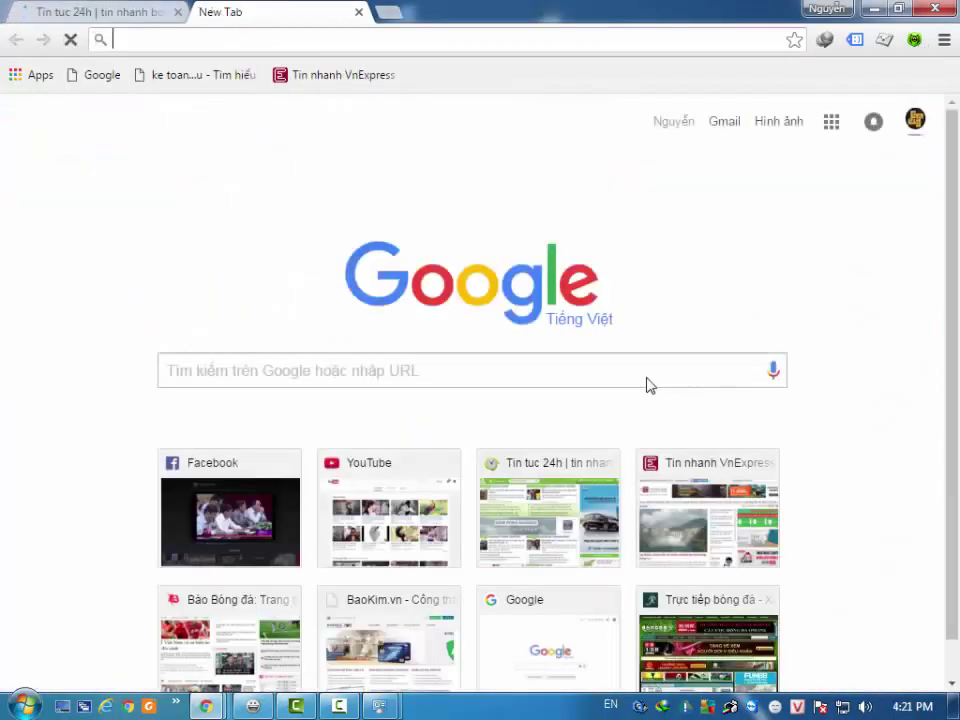
click(407, 511)
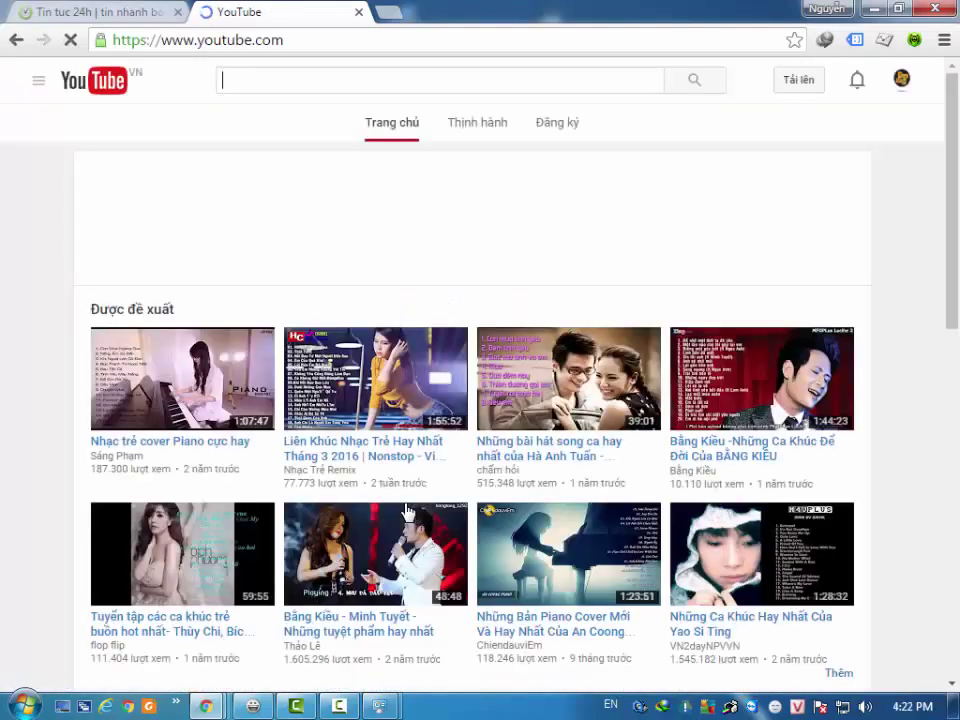
- Go to the Đại Lý Phụ Kiện channel via Kênh của tôi and scroll its videos
click(39, 81)
click(58, 152)
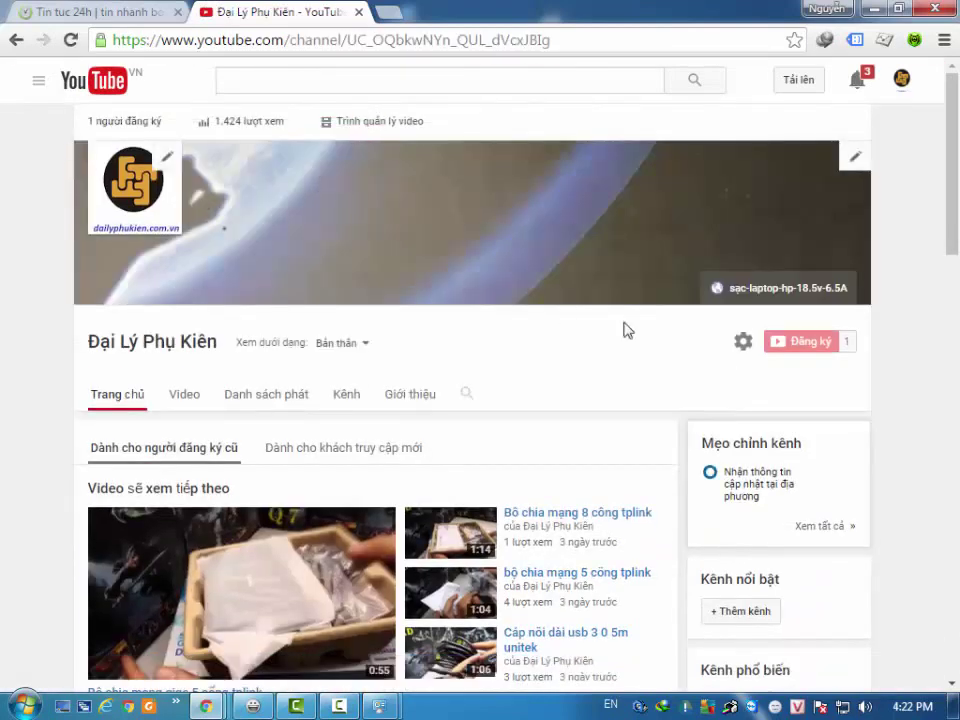
scroll(620, 326, down, 3)
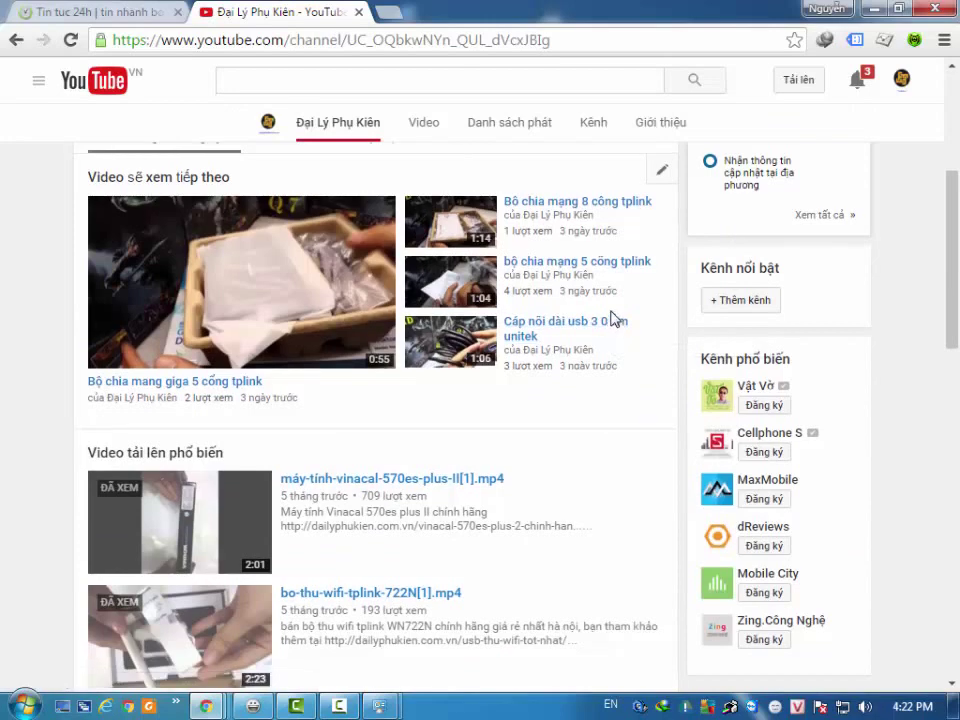
scroll(614, 320, up, 1)
scroll(614, 318, up, 3)
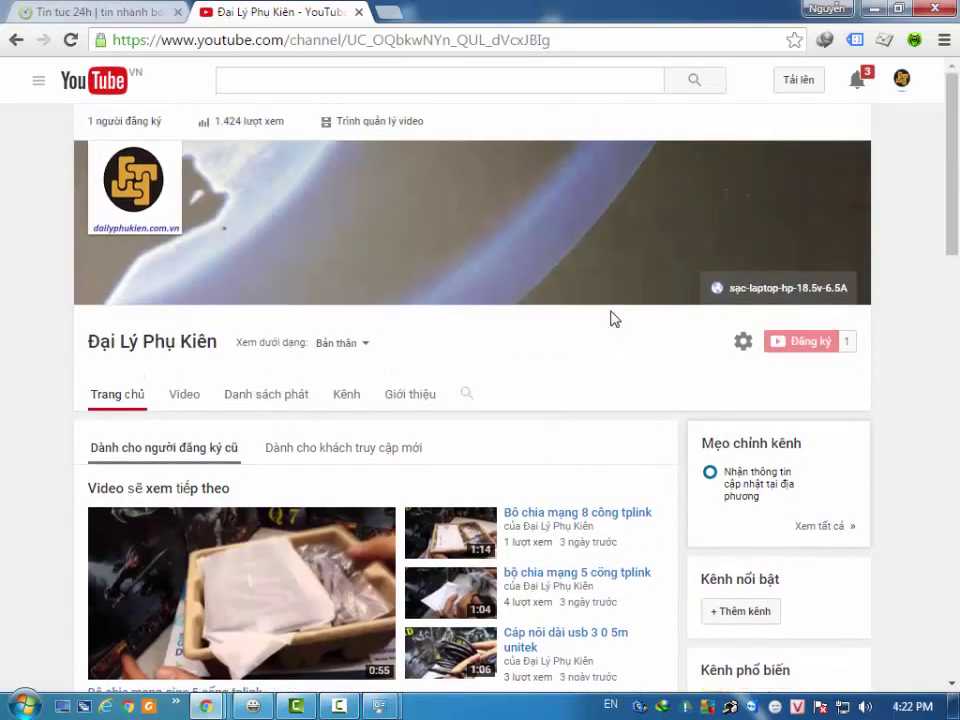